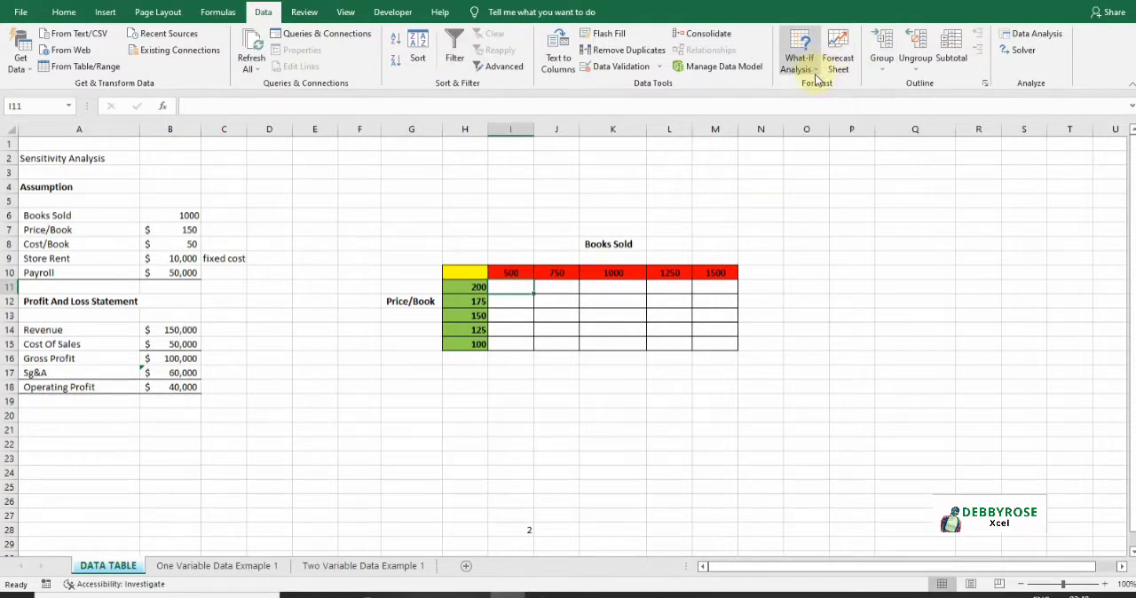
{"action": "left_click", "coordinate": [816, 74]}
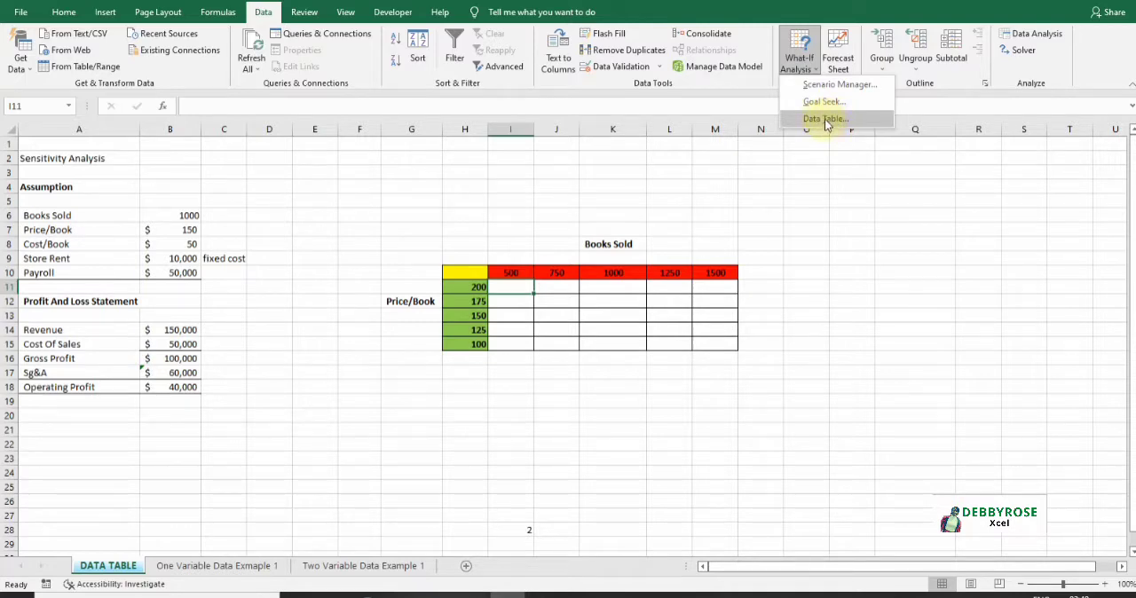
{"action": "key", "text": "Escape"}
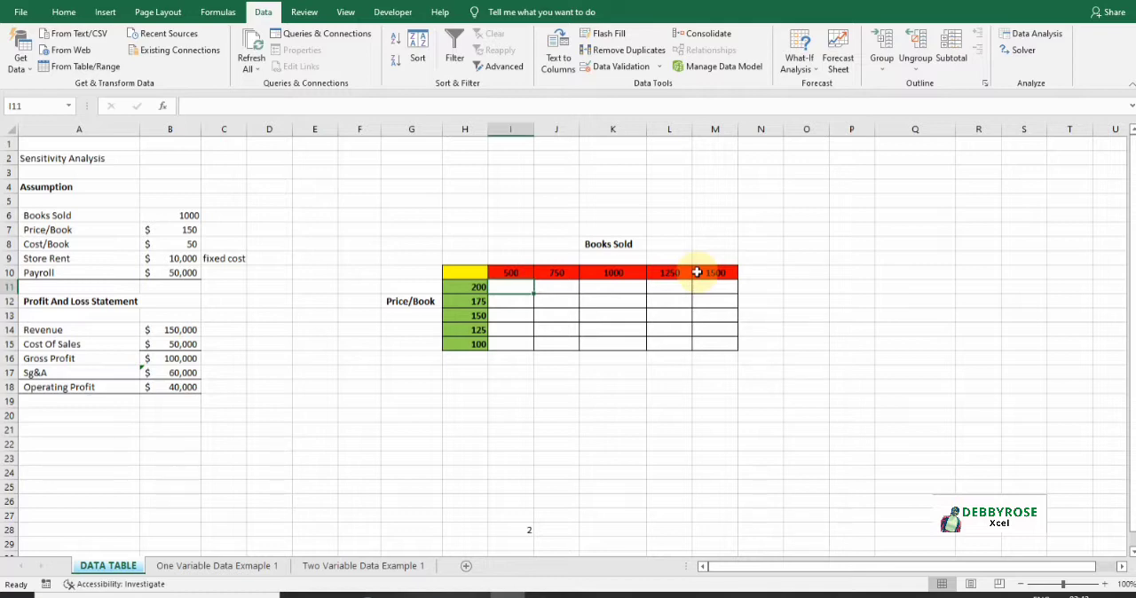
- Link the table's corner cell H10 to the Operating Profit with the formula =B18
{"action": "left_click", "coordinate": [468, 270]}
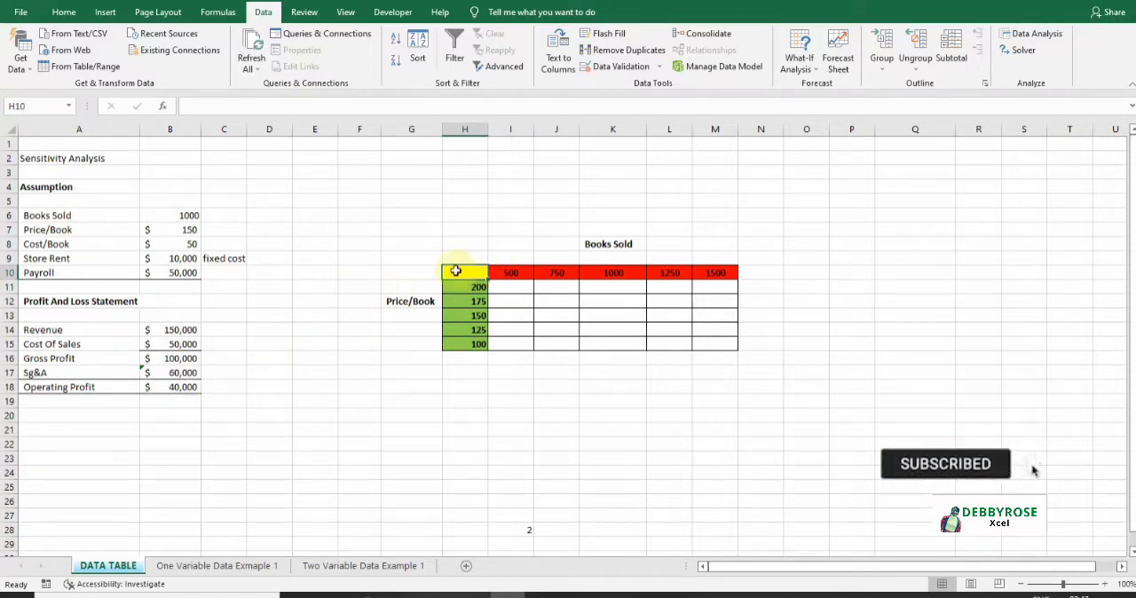
{"action": "type", "text": "="}
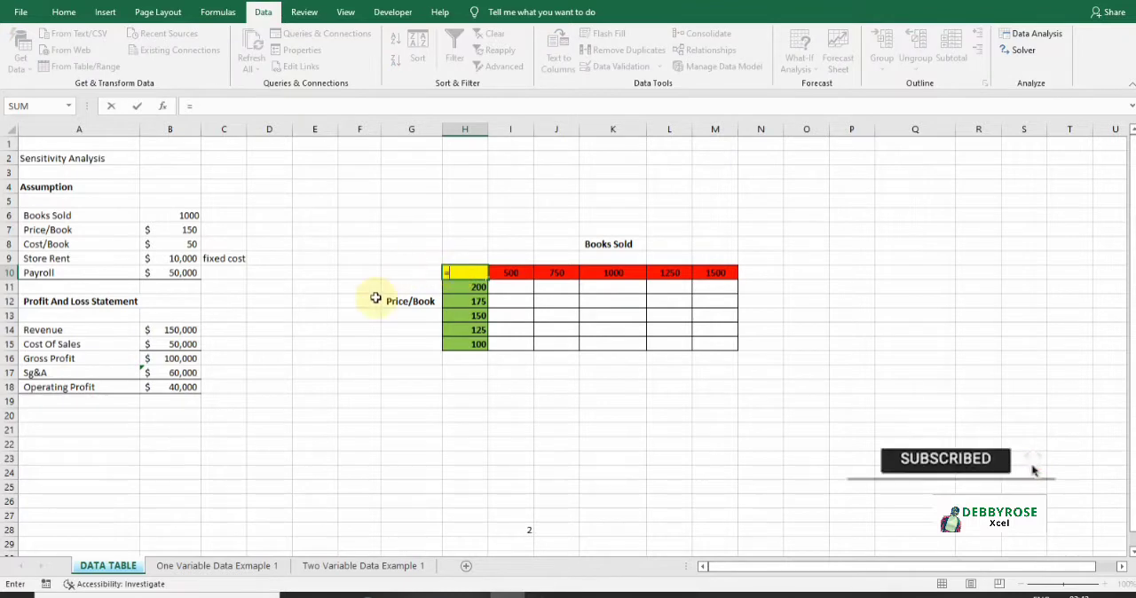
{"action": "left_click", "coordinate": [167, 386]}
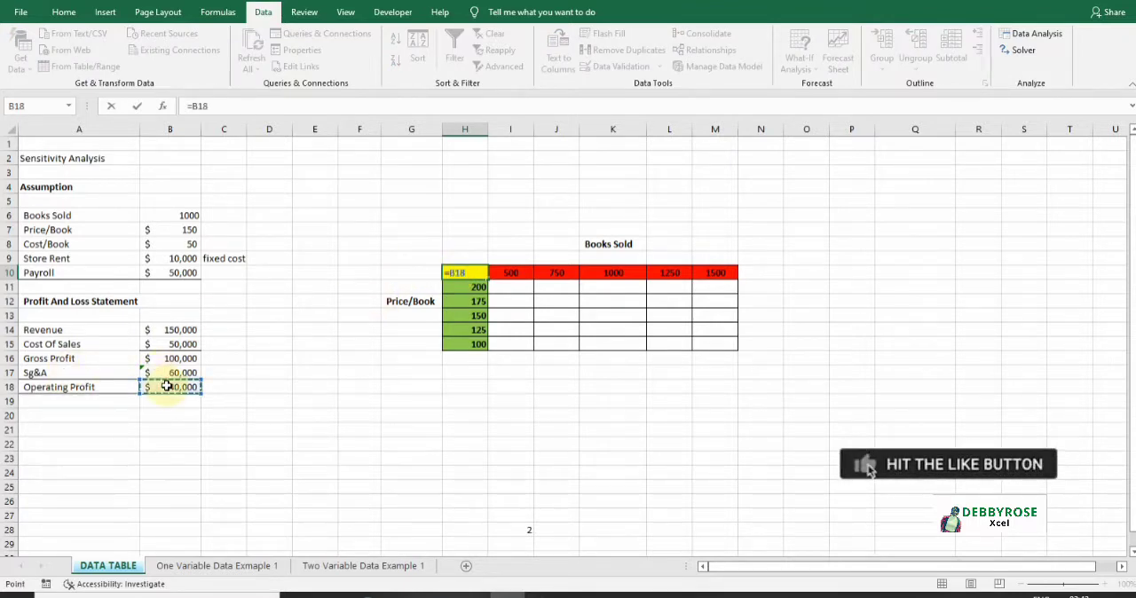
{"action": "key", "text": "Return"}
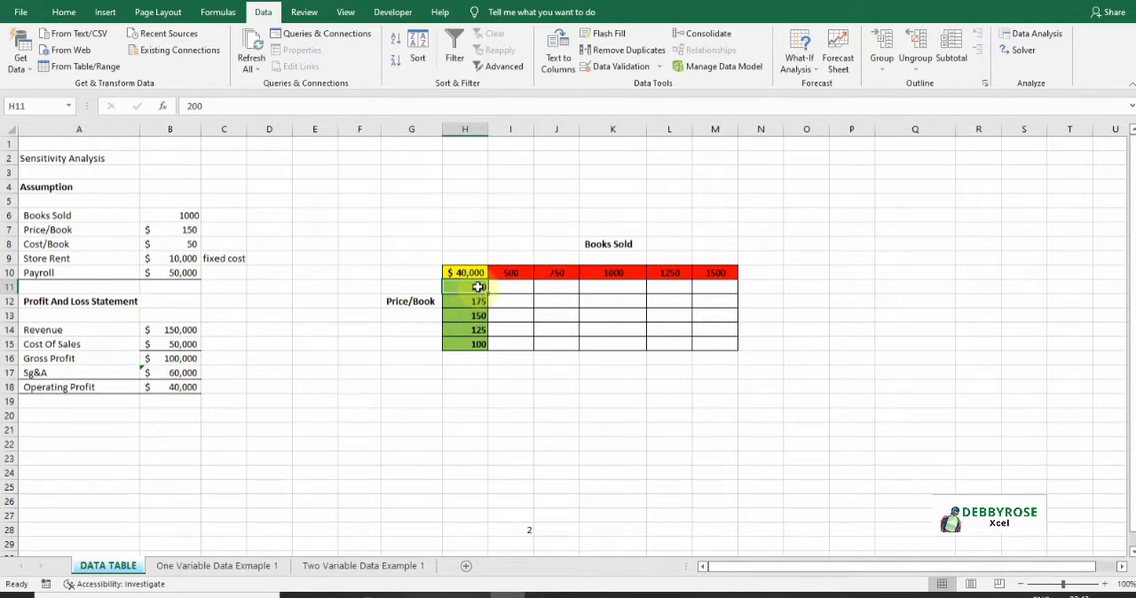
- Create a two-variable data table over H10:M15 with row input cell B6 (Books Sold) and column input cell B7 (Price/Book)
{"action": "key", "text": "ctrl+a"}
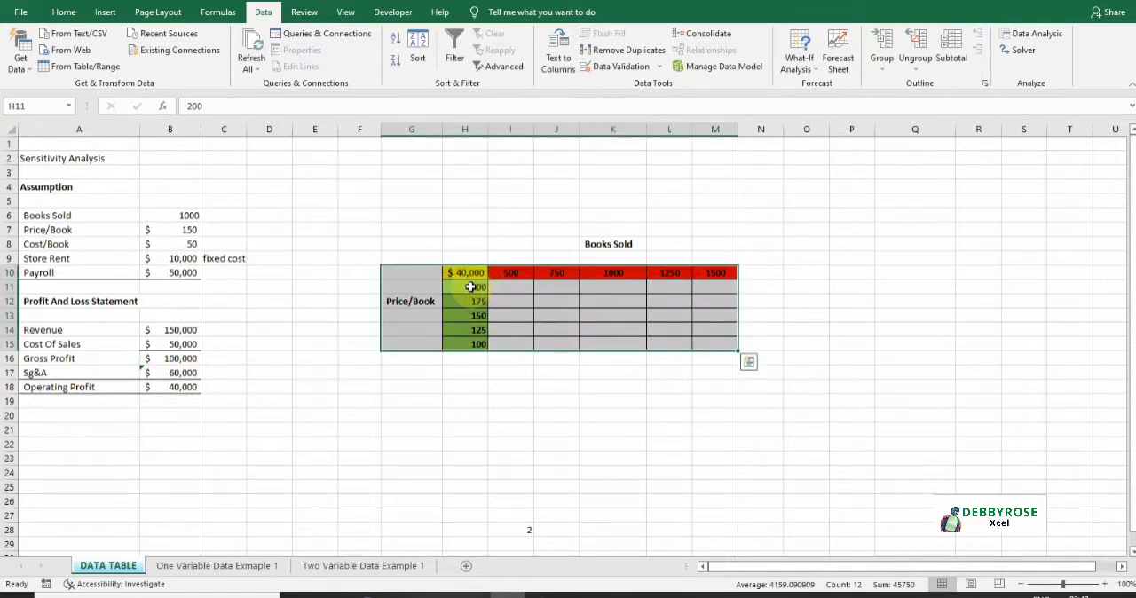
{"action": "left_click", "coordinate": [470, 286]}
{"action": "left_click_drag", "start_coordinate": [471, 274], "coordinate": [710, 342]}
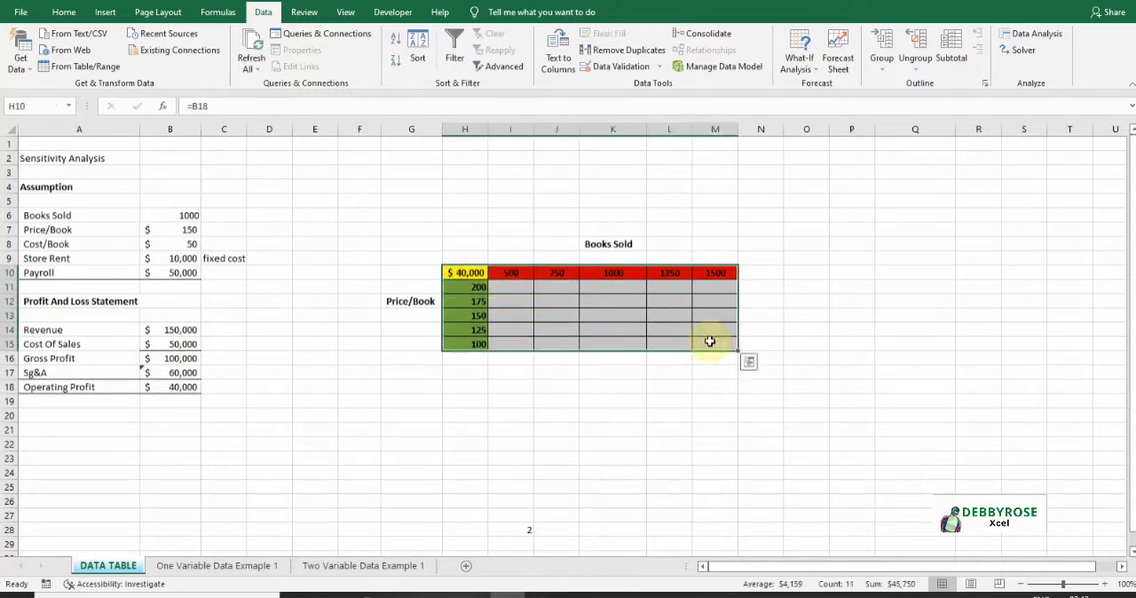
{"action": "left_click", "coordinate": [811, 75]}
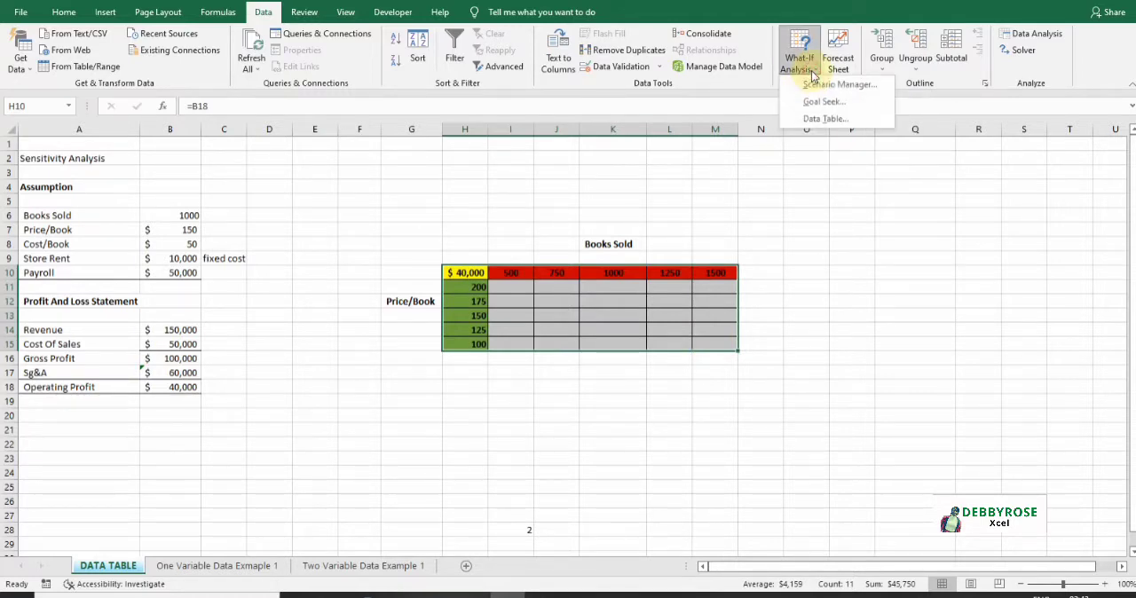
{"action": "left_click", "coordinate": [825, 118]}
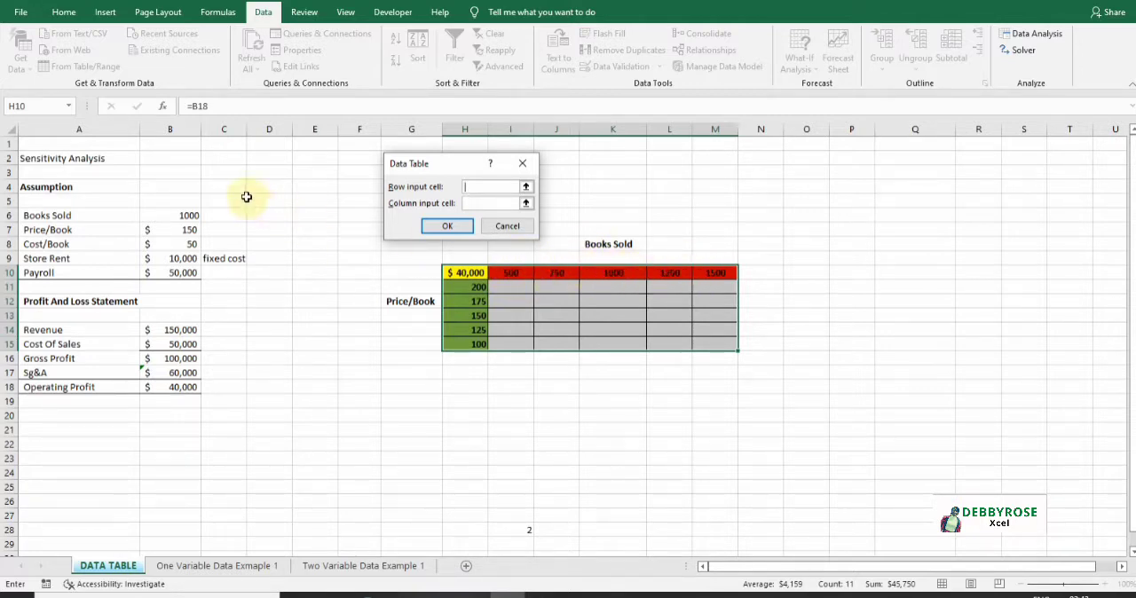
{"action": "left_click", "coordinate": [187, 214]}
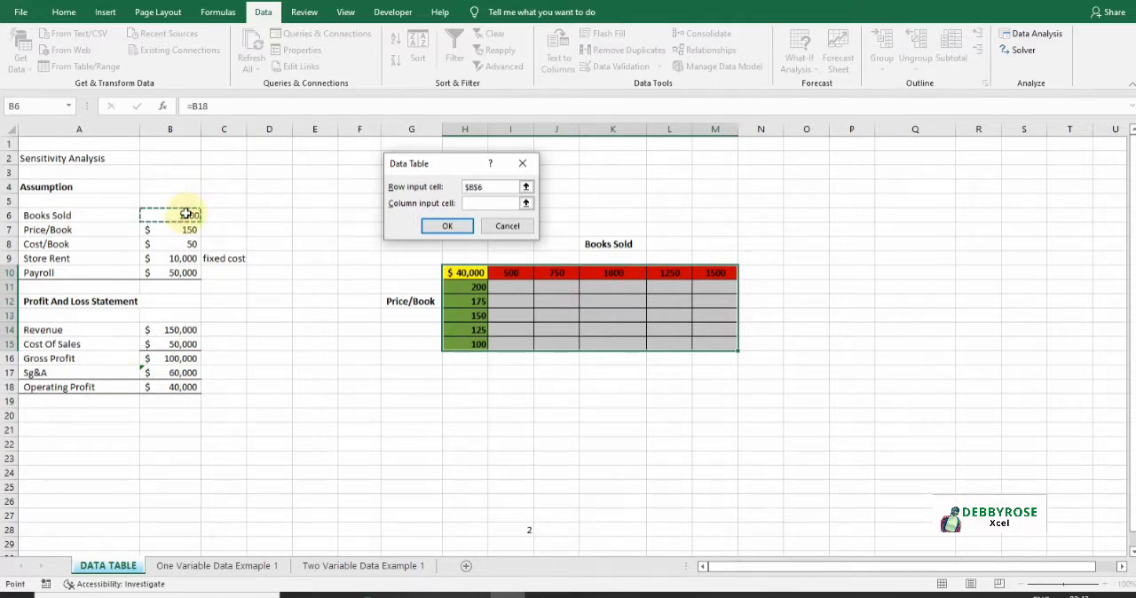
{"action": "left_click", "coordinate": [481, 202]}
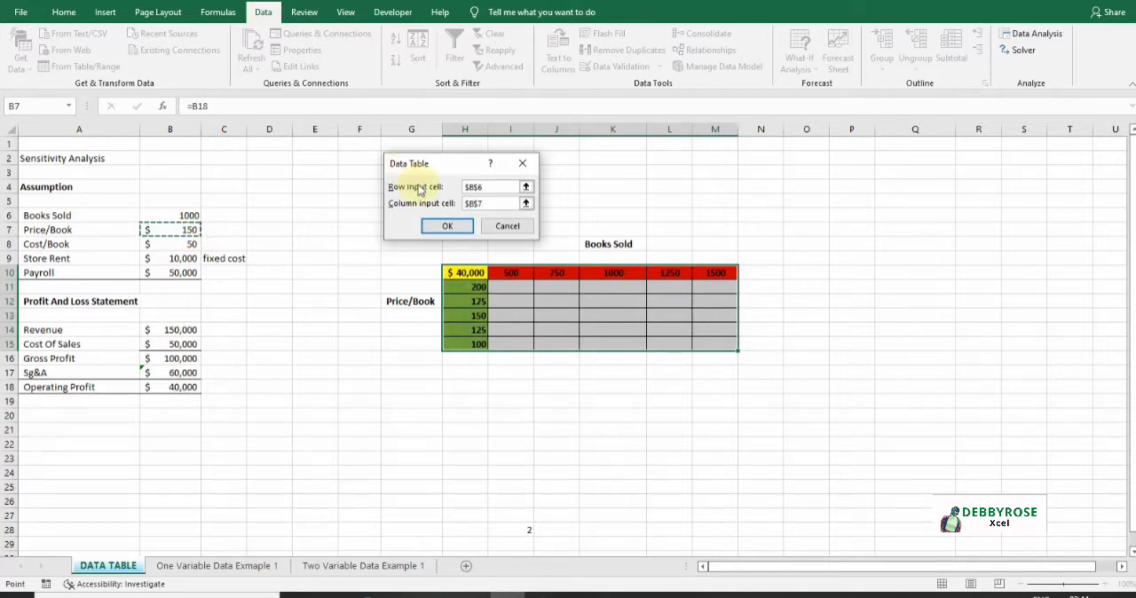
{"action": "left_click", "coordinate": [442, 225]}
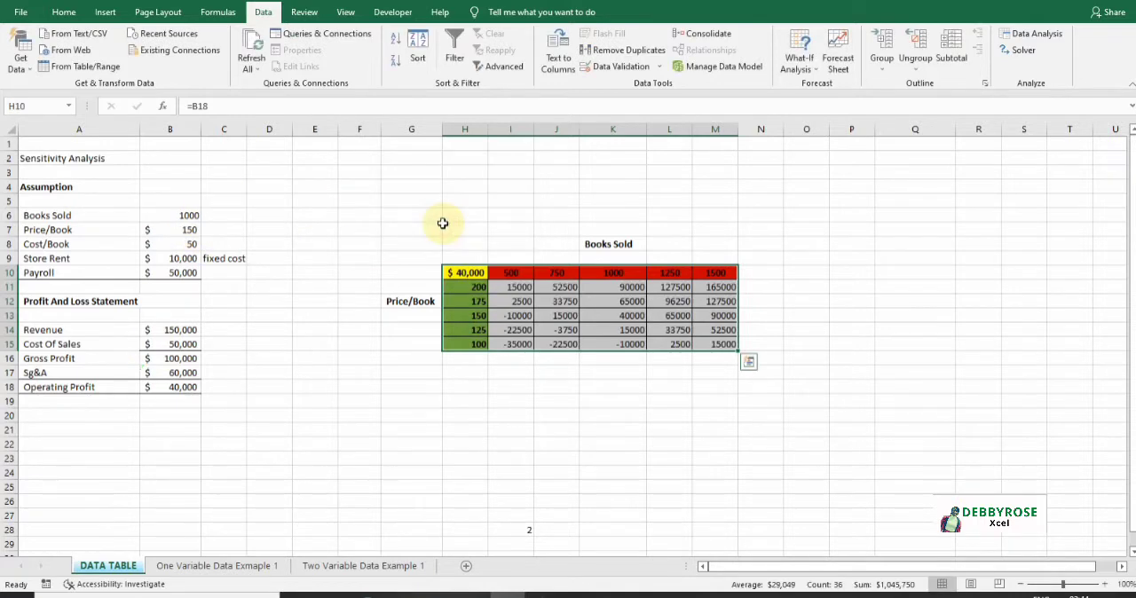
- Inspect the data table's result cells and their TABLE formula
{"action": "left_click", "coordinate": [575, 329]}
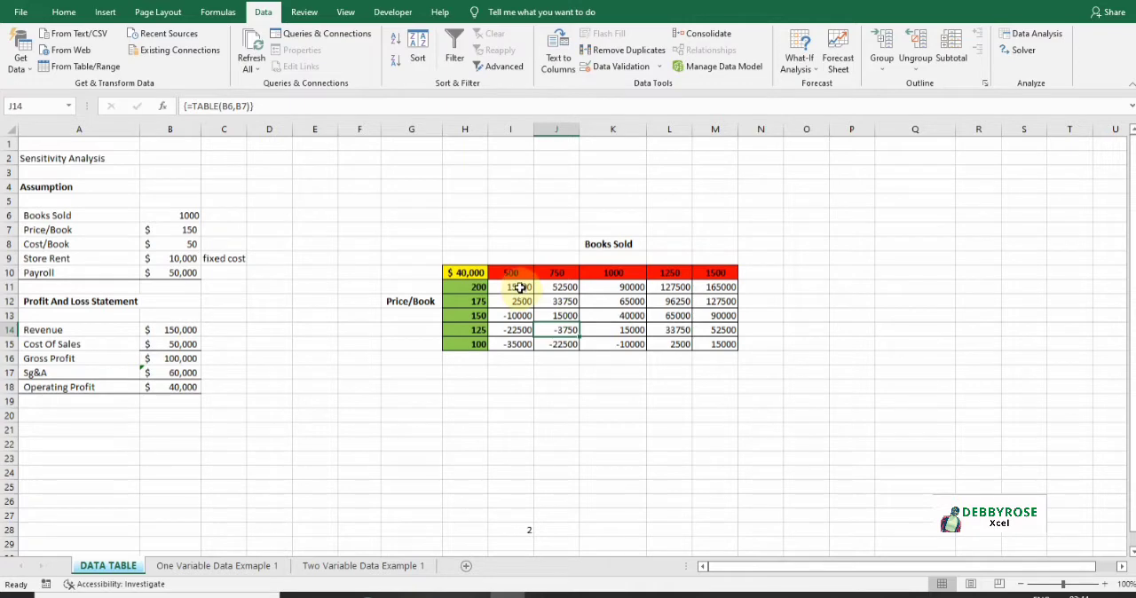
{"action": "left_click", "coordinate": [482, 317]}
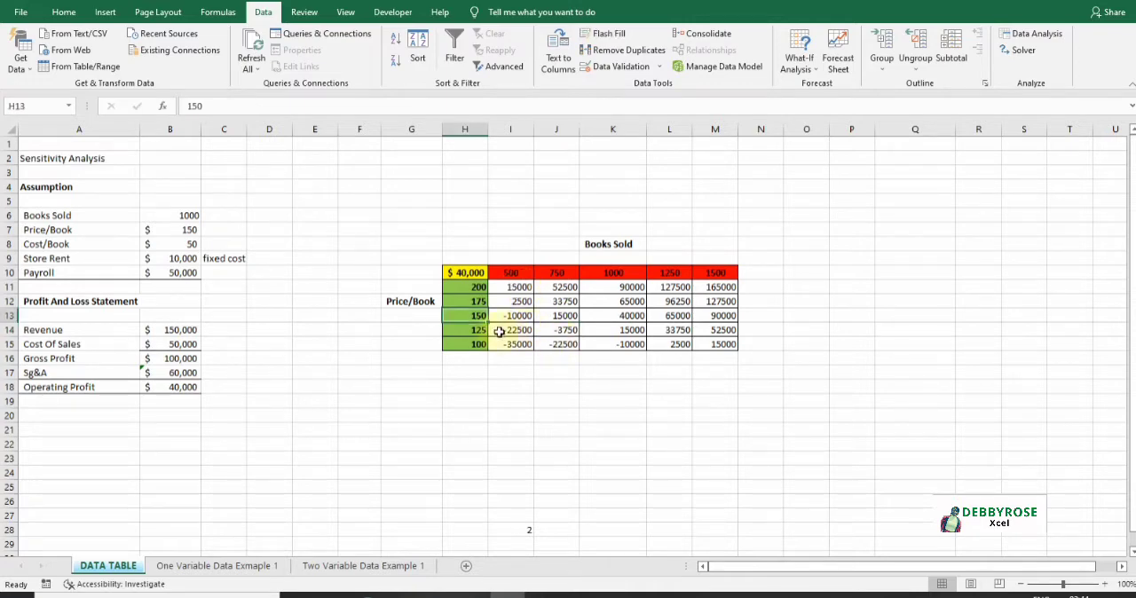
{"action": "left_click", "coordinate": [620, 316]}
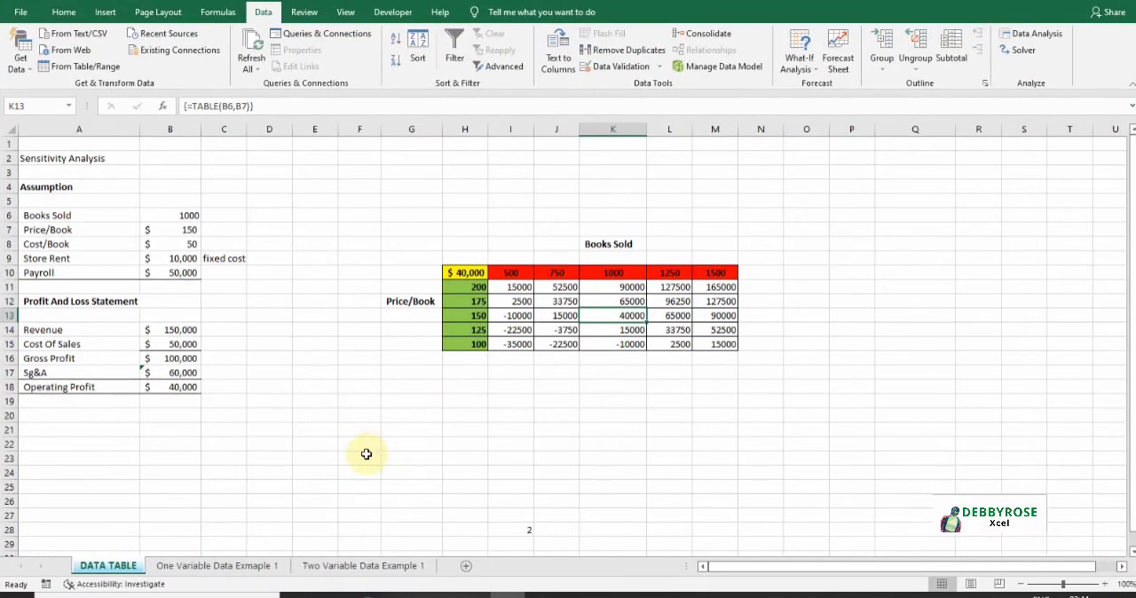
- Switch to the One Variable Data Example 1 sheet and clear the Monthly EMI cells E9:E22
{"action": "left_click", "coordinate": [256, 566]}
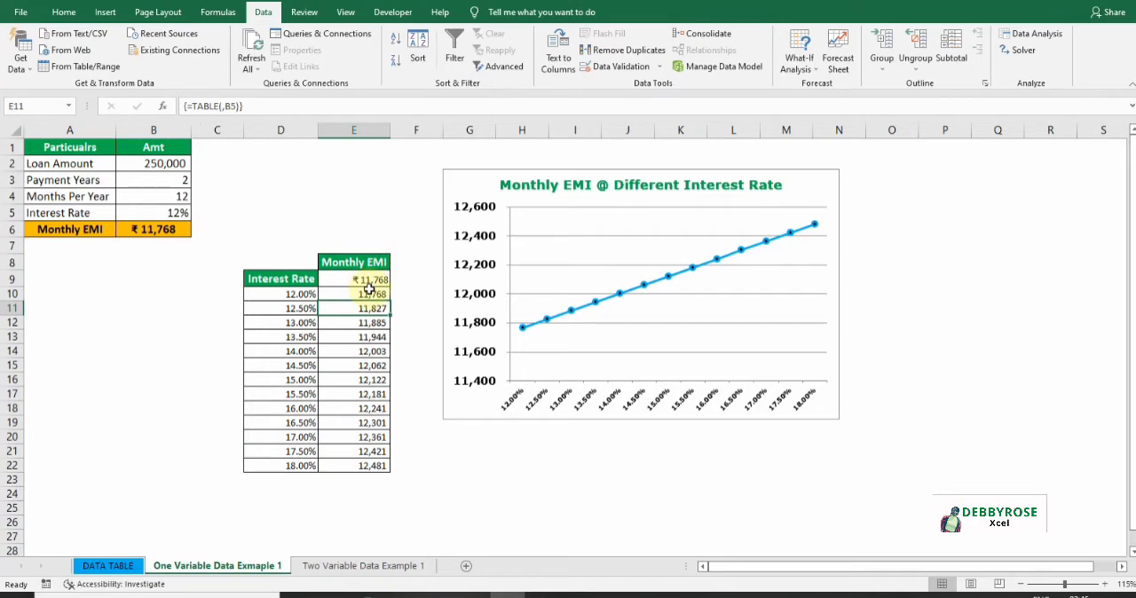
{"action": "left_click", "coordinate": [368, 292]}
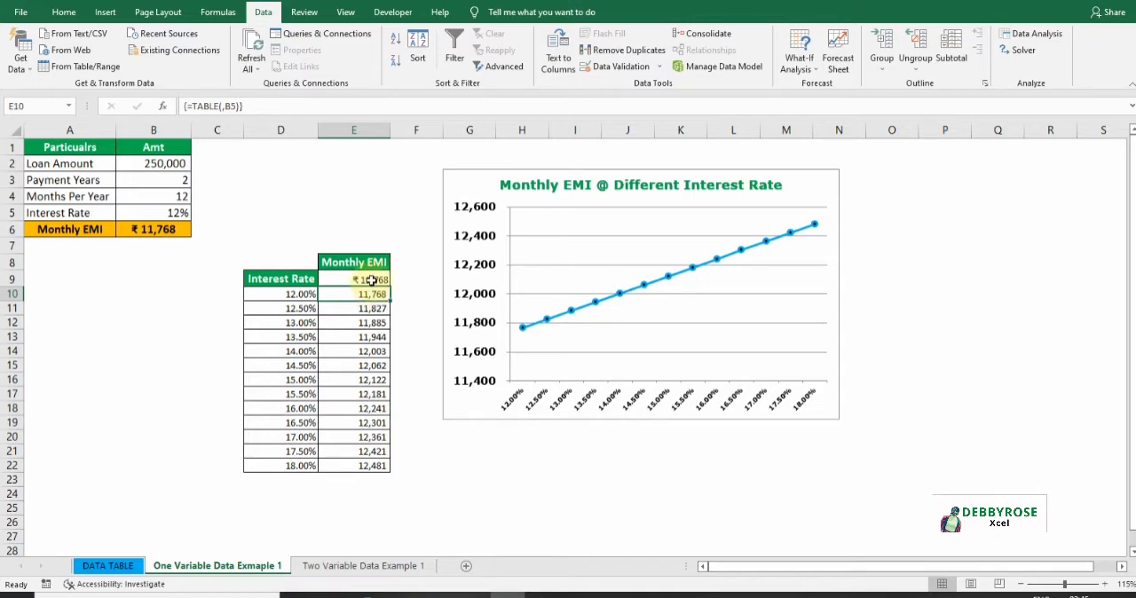
{"action": "left_click_drag", "start_coordinate": [371, 280], "coordinate": [368, 464]}
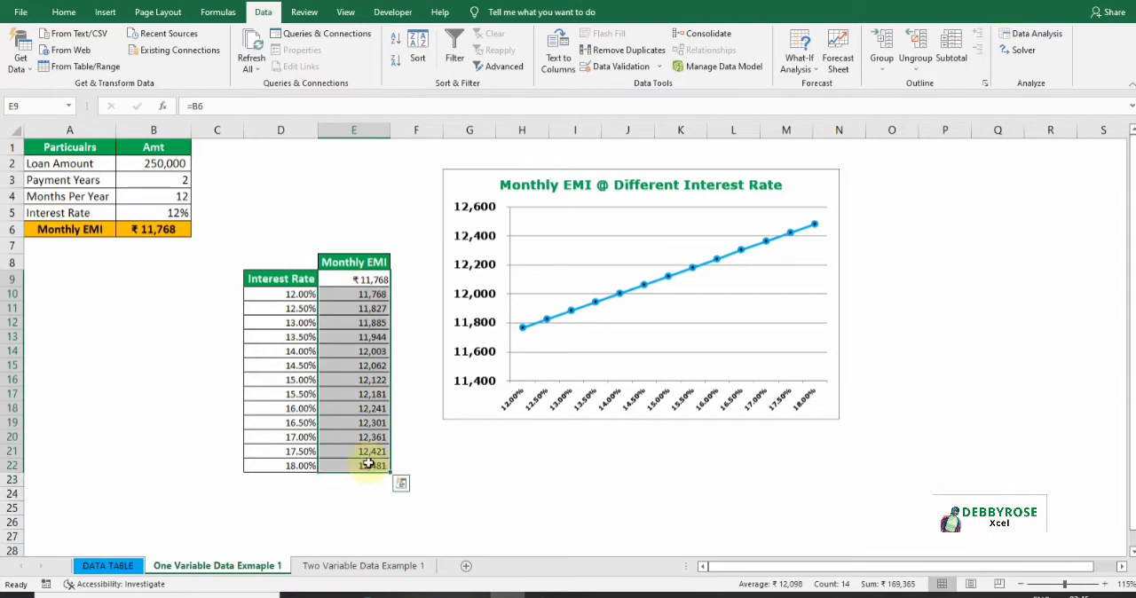
{"action": "key", "text": "Delete"}
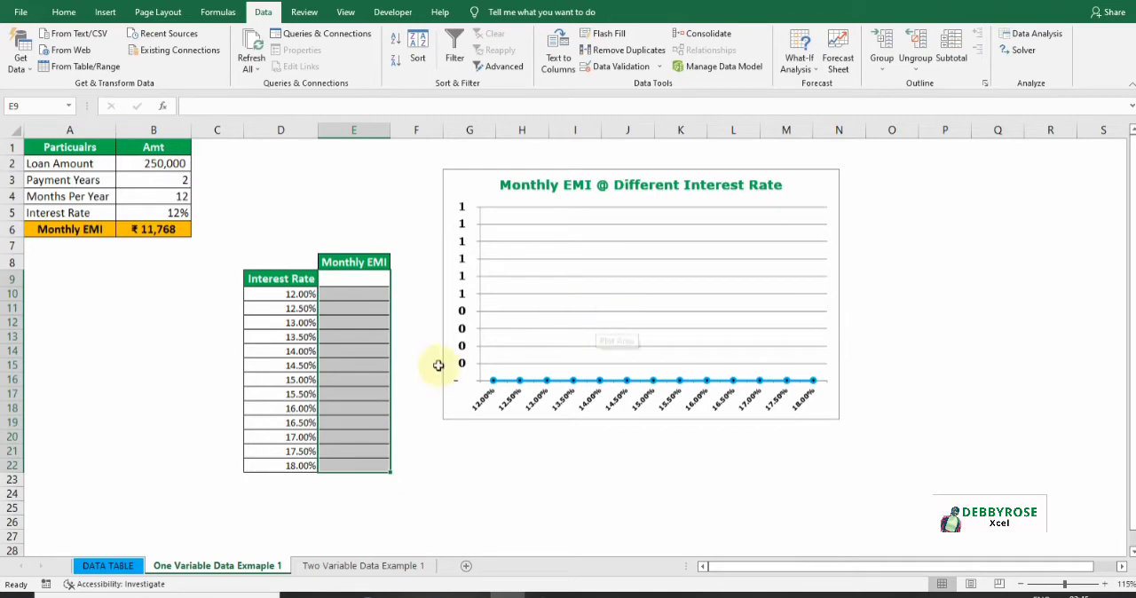
{"action": "left_click", "coordinate": [299, 322]}
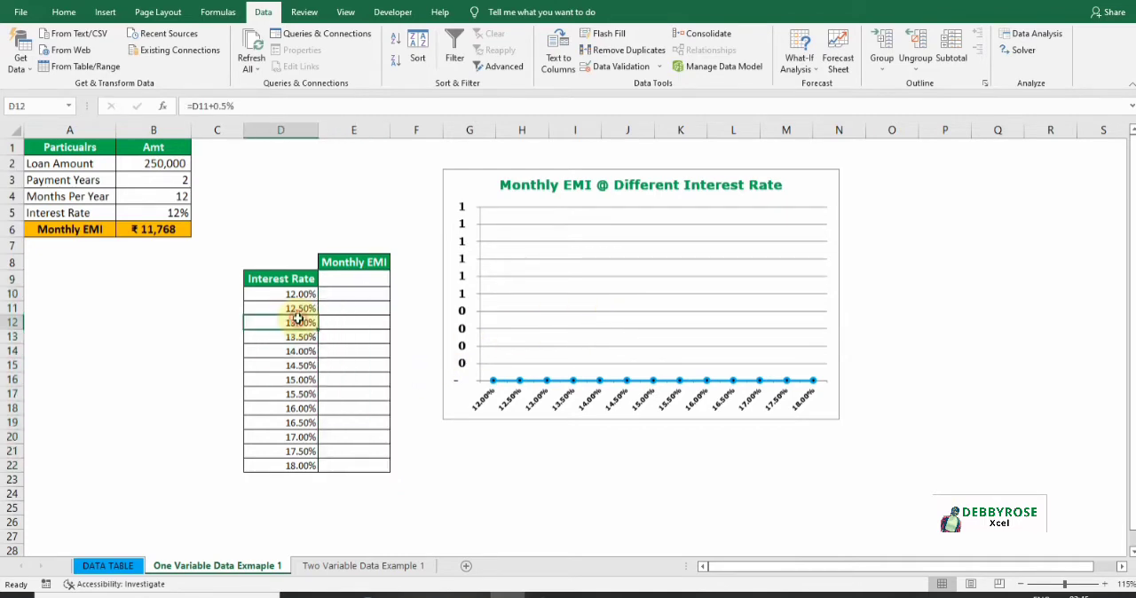
{"action": "left_click", "coordinate": [361, 276]}
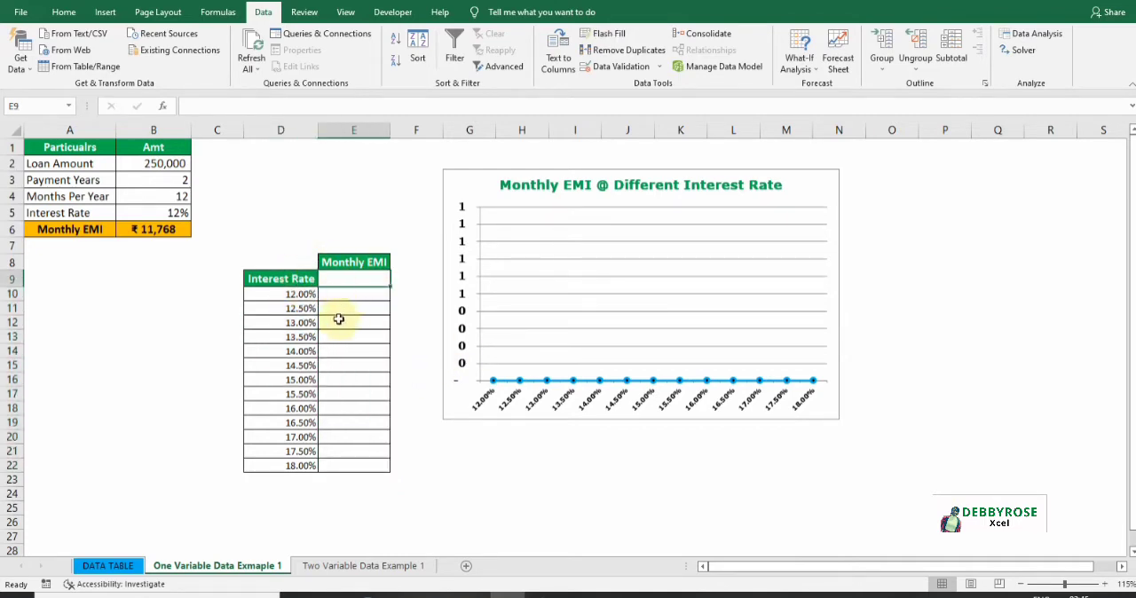
{"action": "left_click", "coordinate": [111, 565]}
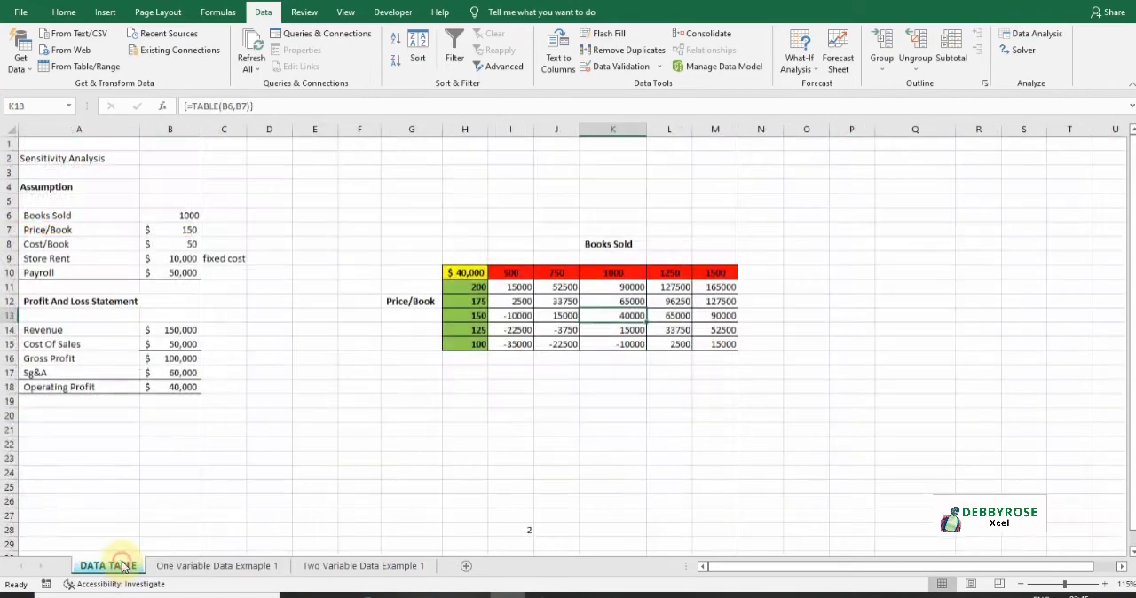
{"action": "left_click", "coordinate": [202, 565]}
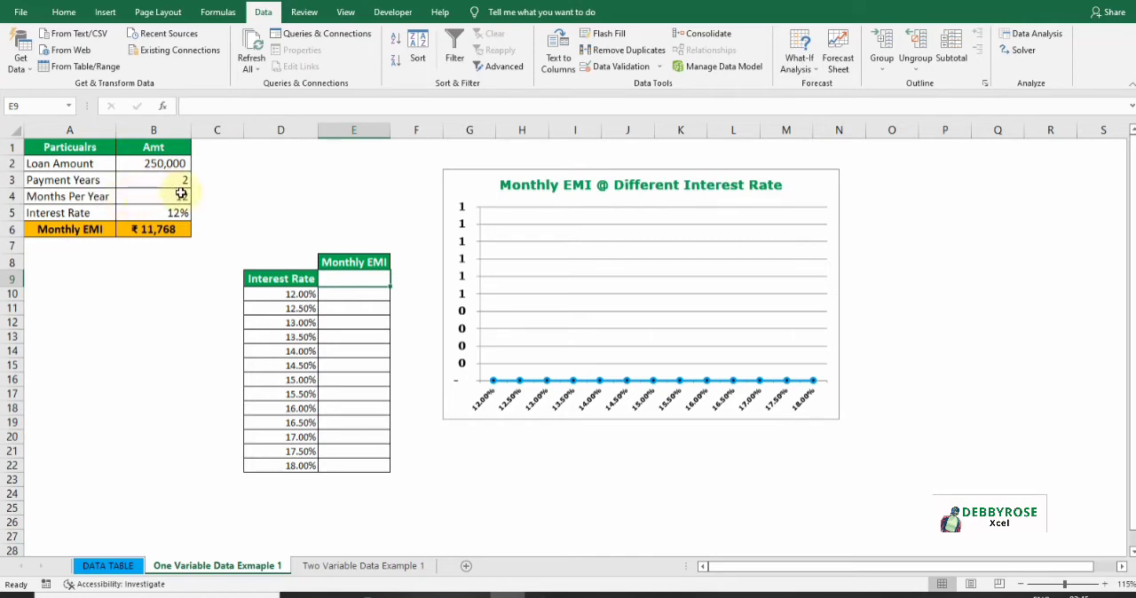
- Check the Monthly EMI formula, then change the interest rate in B5 to 13%
{"action": "left_click", "coordinate": [143, 230]}
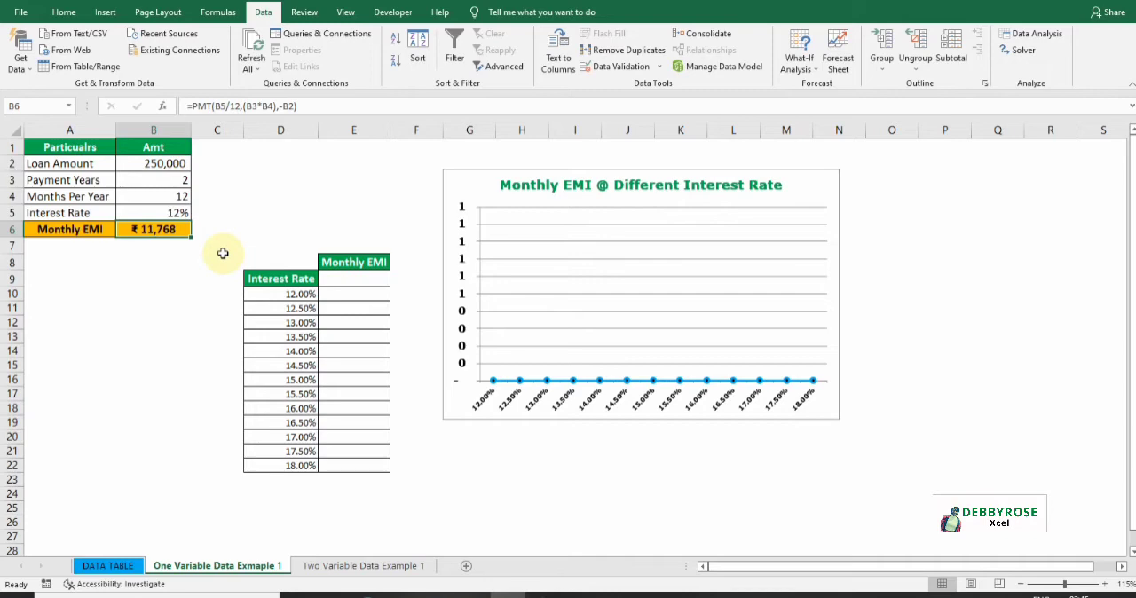
{"action": "left_click", "coordinate": [186, 211]}
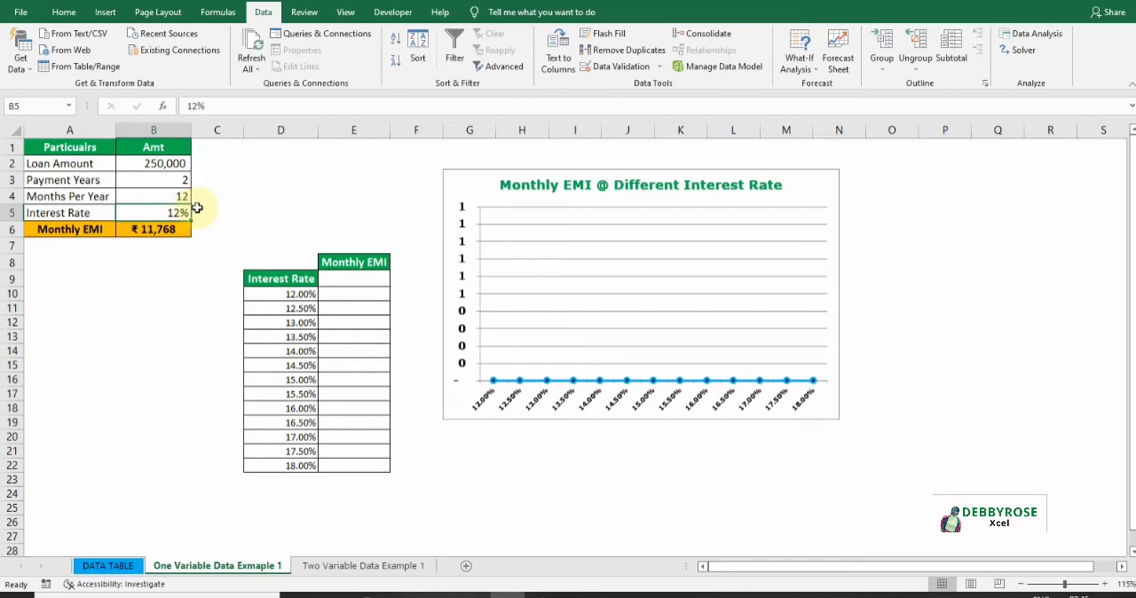
{"action": "left_click", "coordinate": [195, 104]}
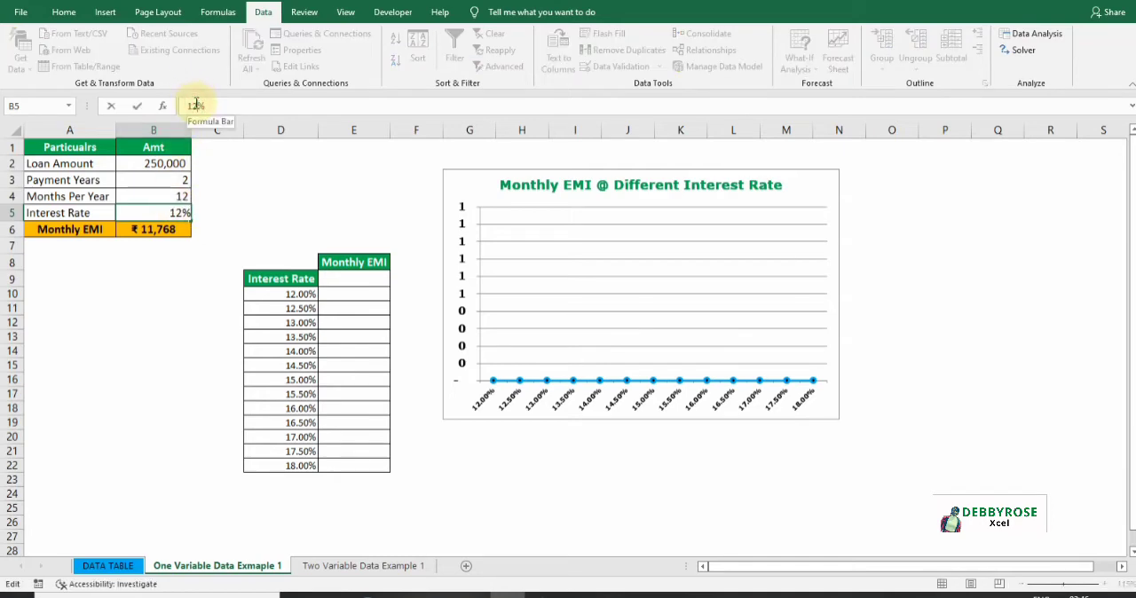
{"action": "key", "text": "BackSpace"}
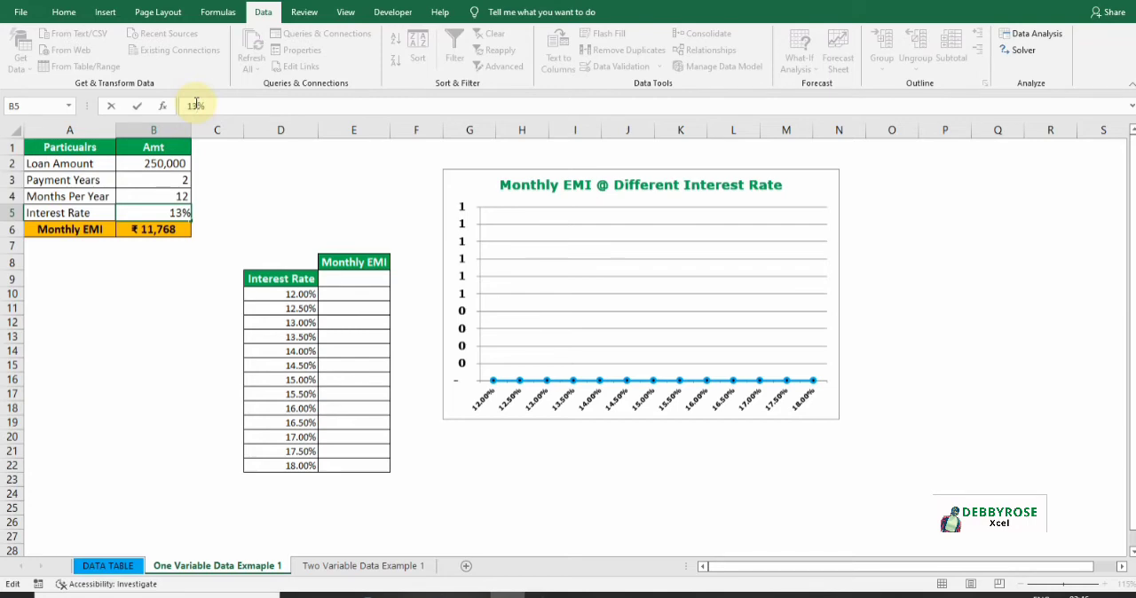
{"action": "type", "text": "3"}
{"action": "key", "text": "Return"}
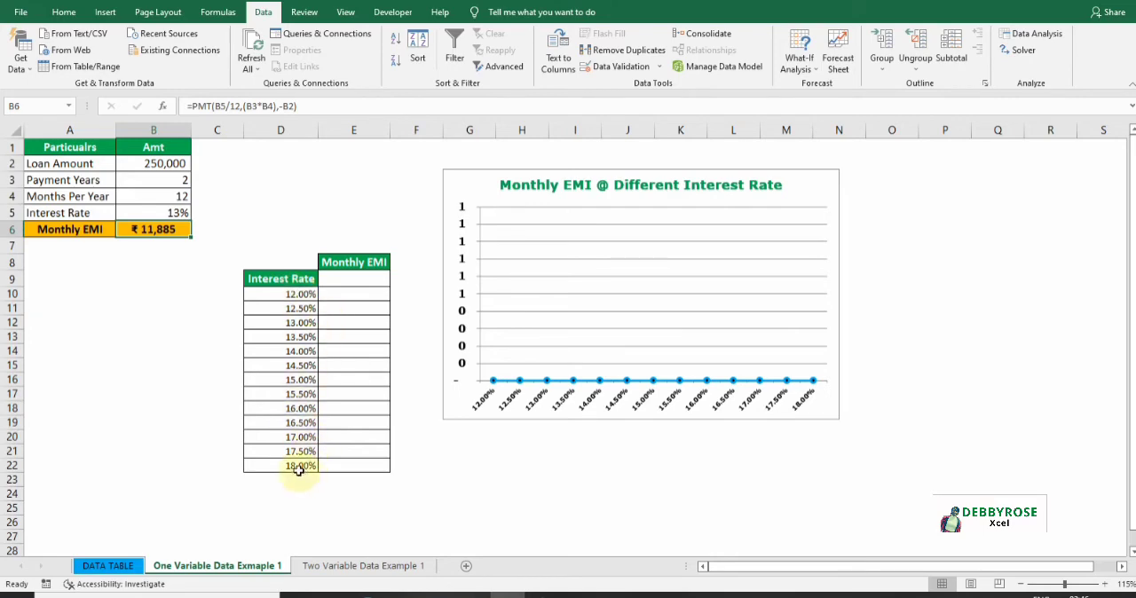
- Set the interest rate in B5 back to 12%
{"action": "left_click", "coordinate": [180, 212]}
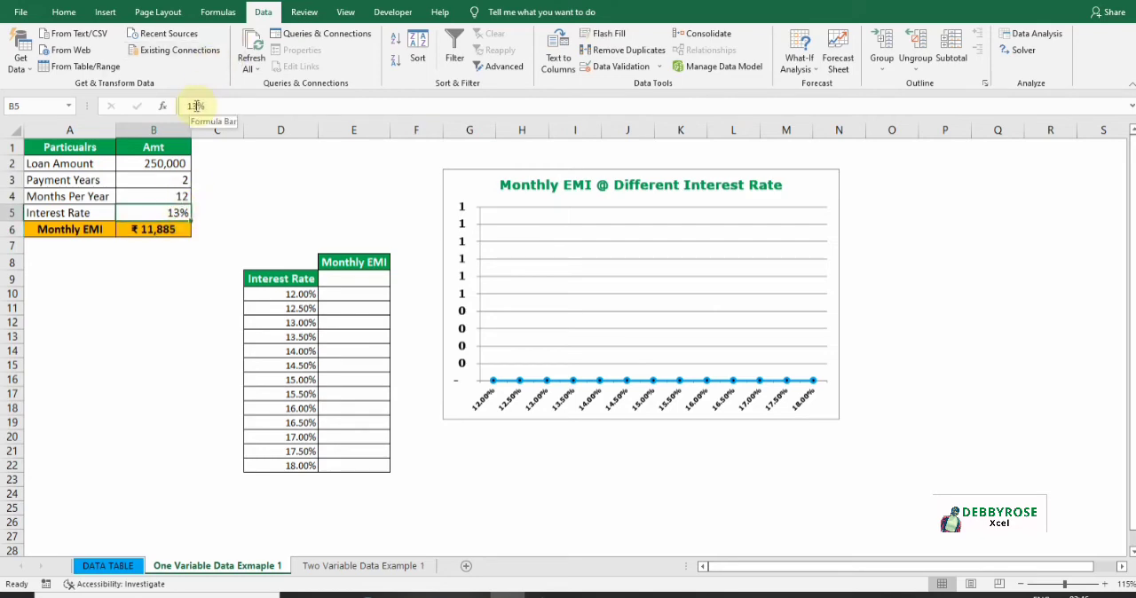
{"action": "left_click", "coordinate": [195, 105]}
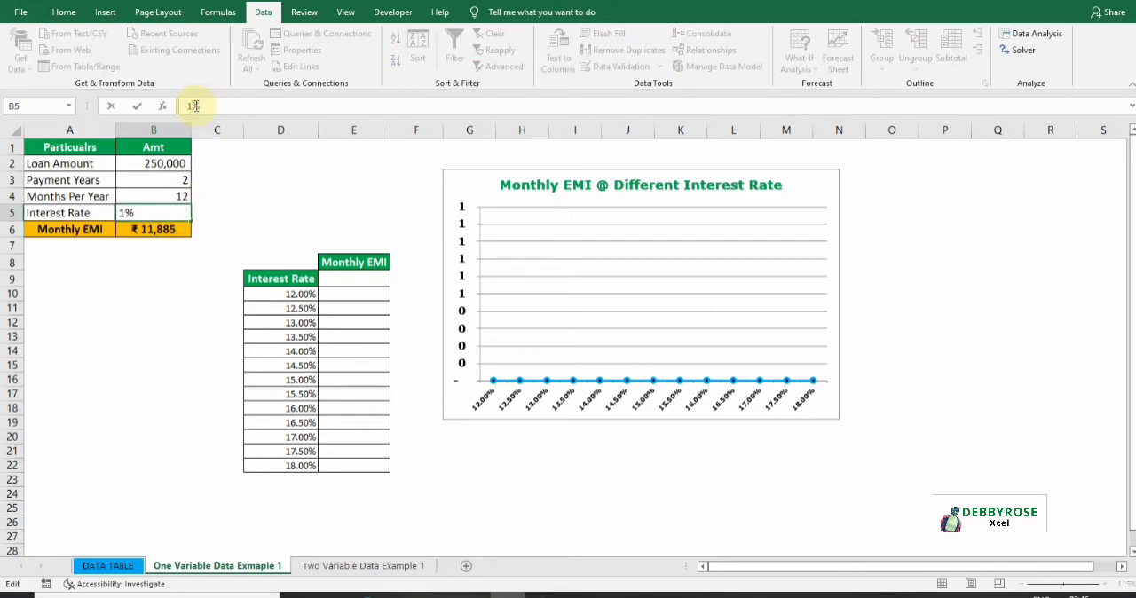
{"action": "key", "text": "Return"}
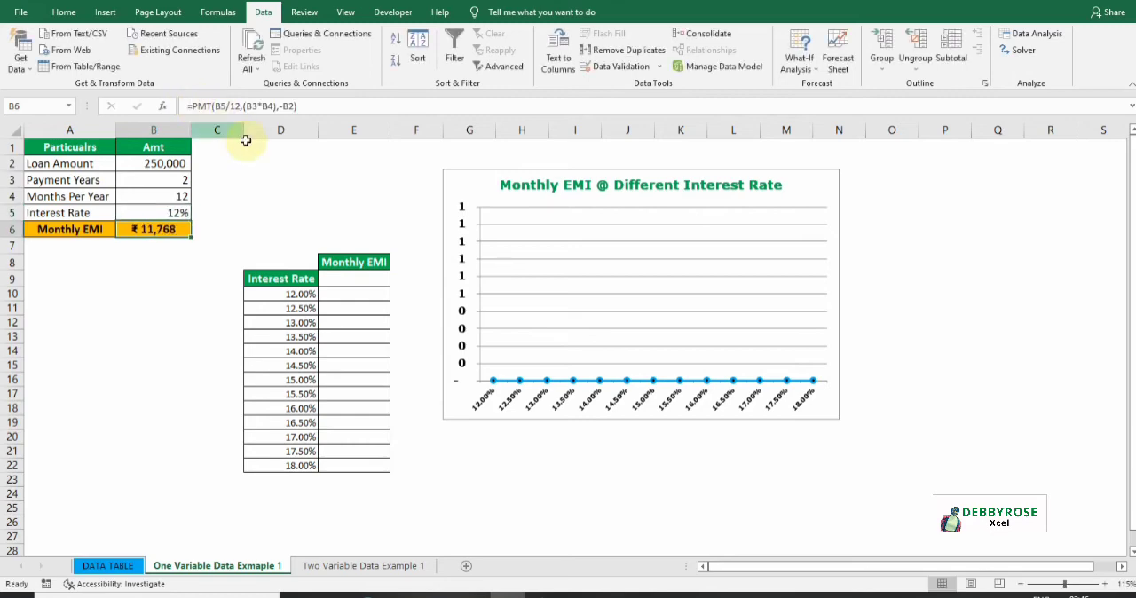
- Link cell E9 under Monthly EMI to the Monthly EMI result with the formula =B6
{"action": "left_click", "coordinate": [359, 276]}
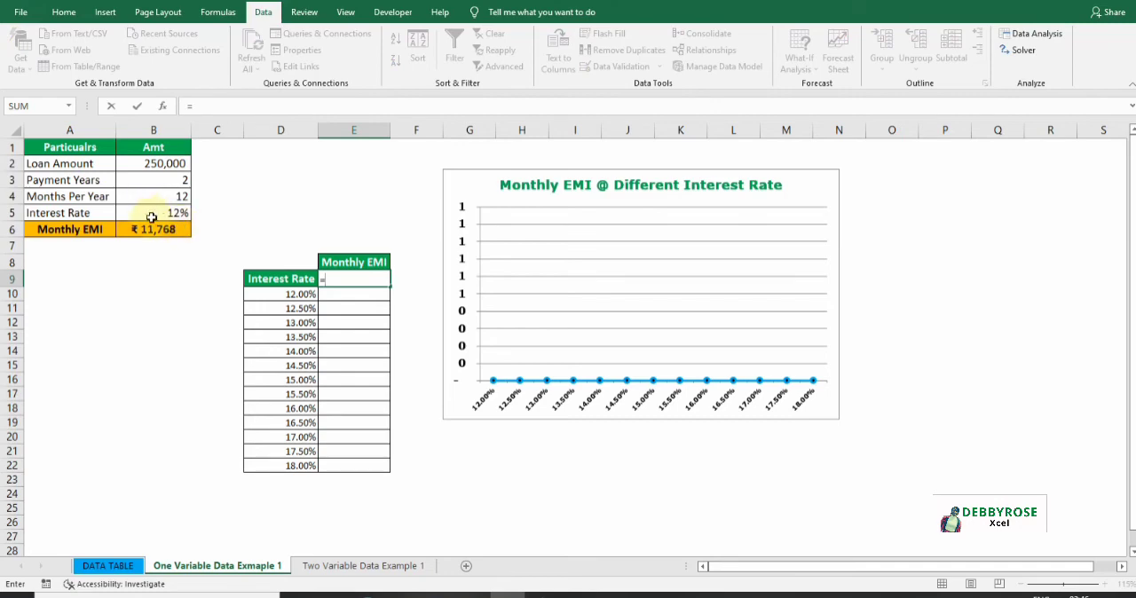
{"action": "left_click", "coordinate": [155, 224]}
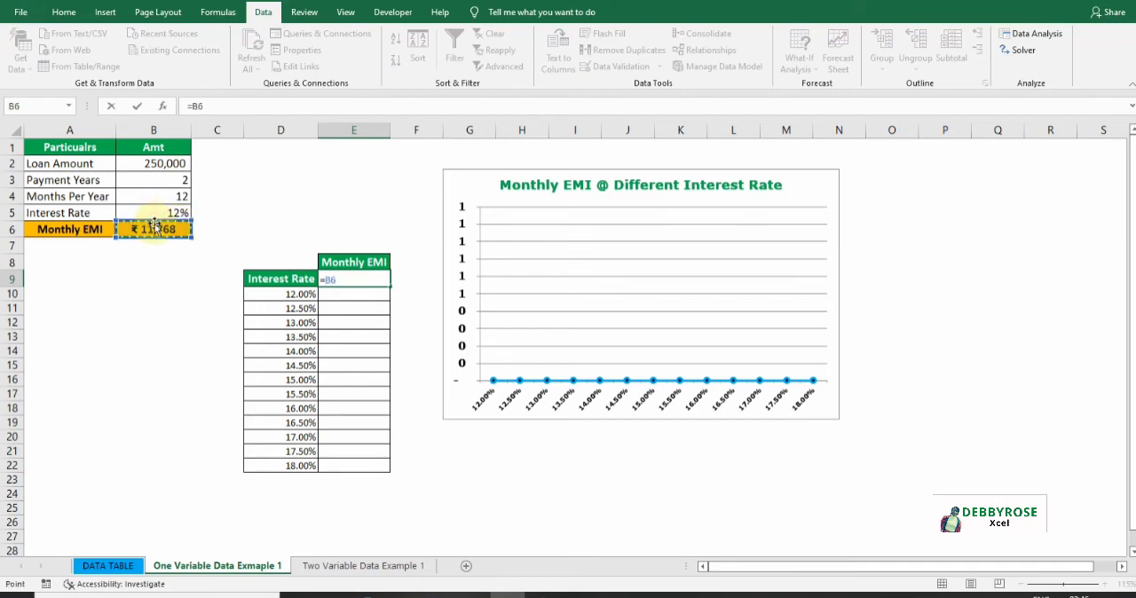
{"action": "key", "text": "shift+Return"}
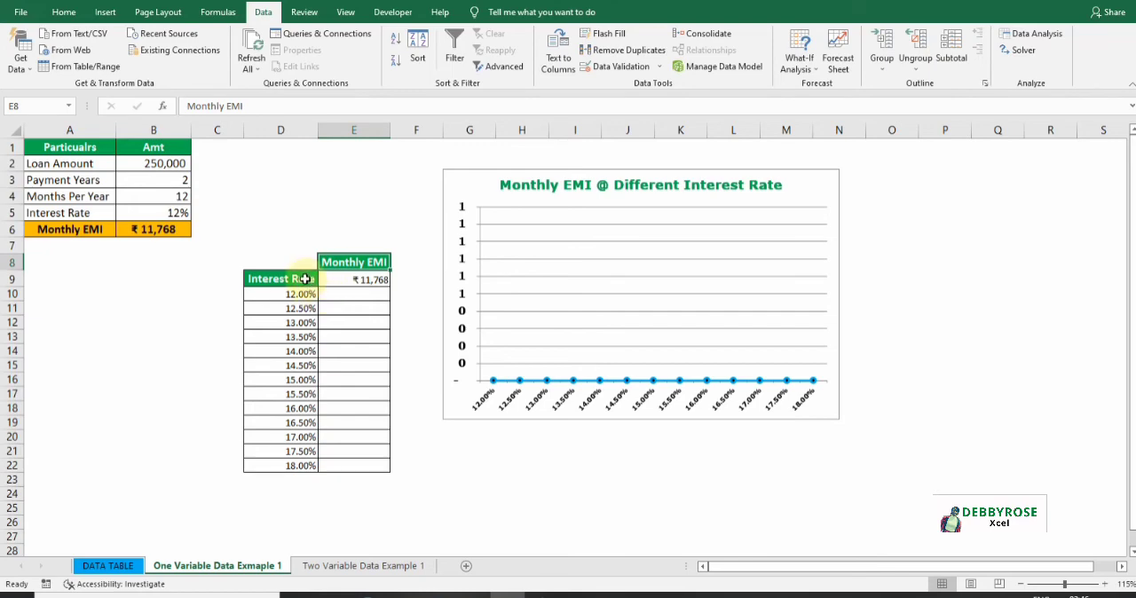
- Build a one-variable data table over D9:E22 using the interest rate cell B5 as the column input cell
{"action": "left_click_drag", "start_coordinate": [304, 279], "coordinate": [366, 468]}
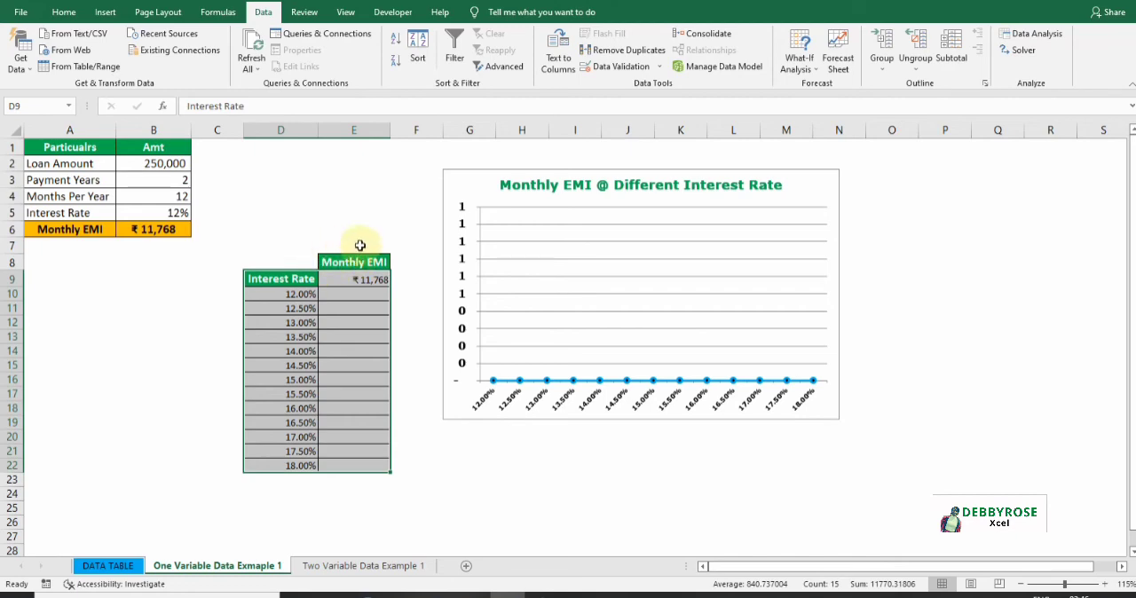
{"action": "left_click", "coordinate": [811, 62]}
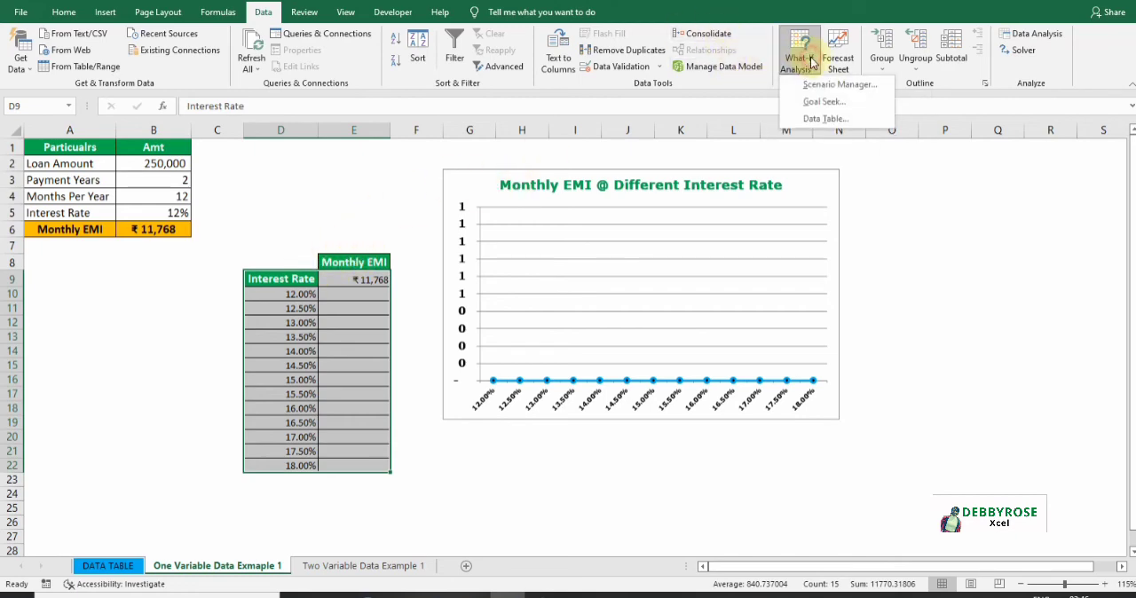
{"action": "left_click", "coordinate": [823, 119]}
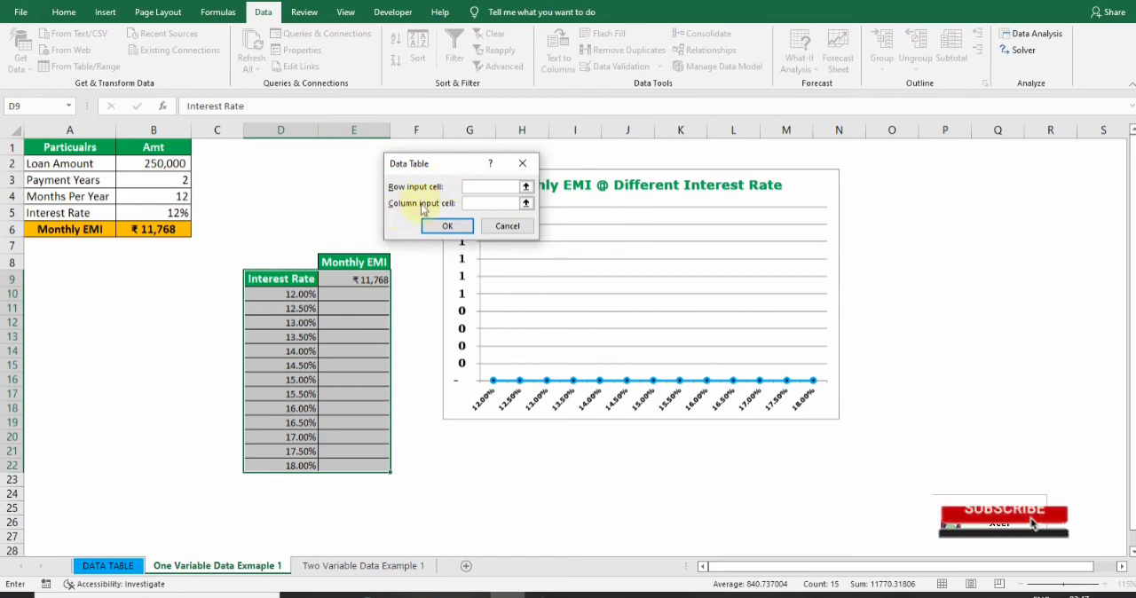
{"action": "left_click", "coordinate": [469, 203]}
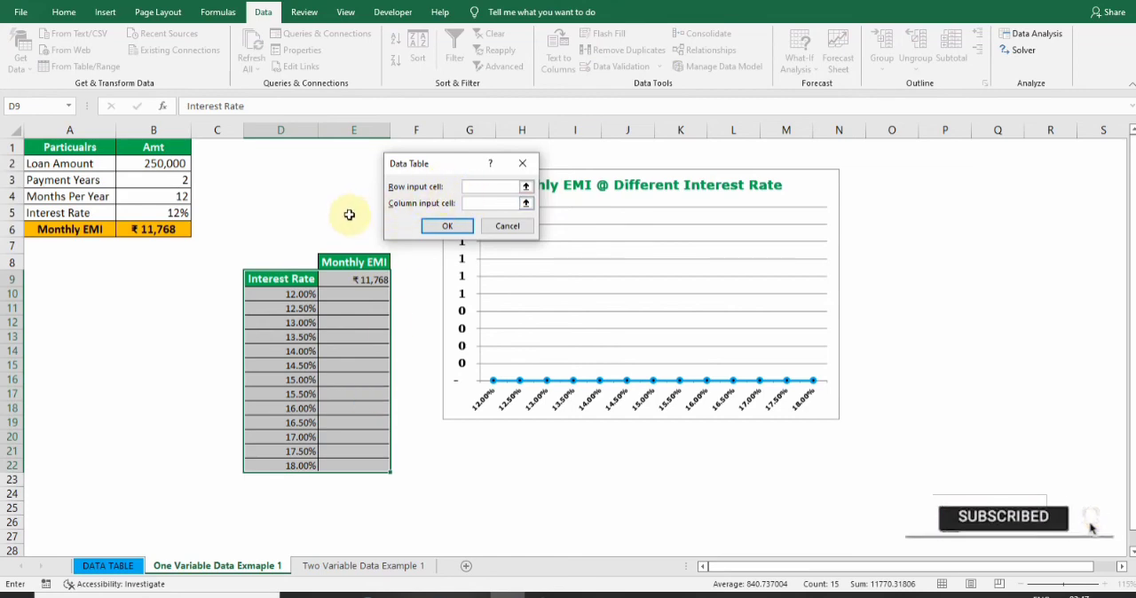
{"action": "left_click", "coordinate": [173, 212]}
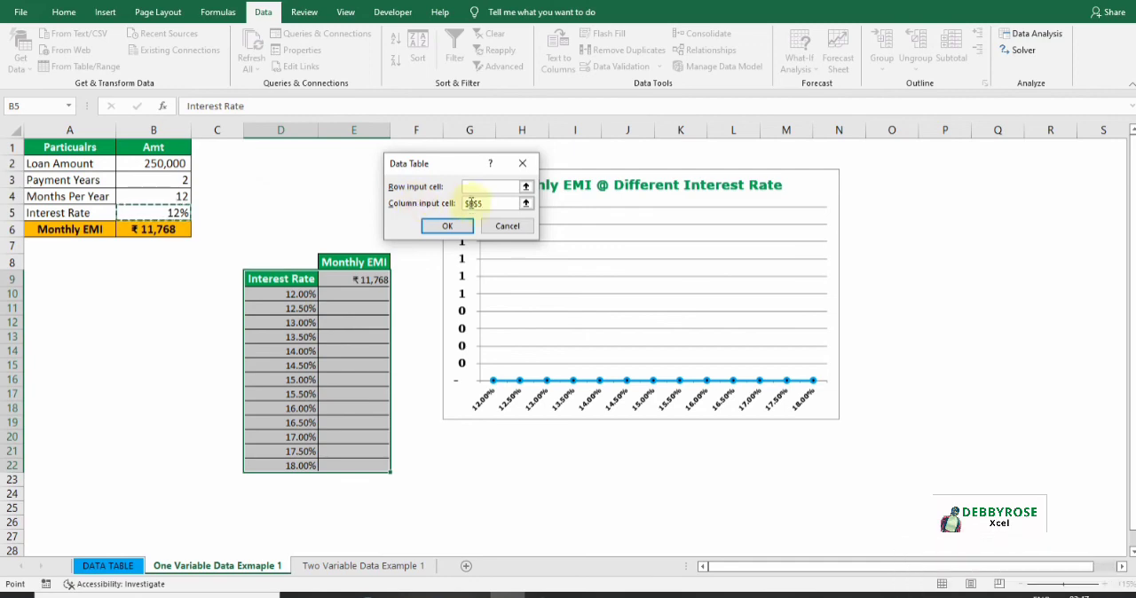
{"action": "left_click", "coordinate": [448, 226]}
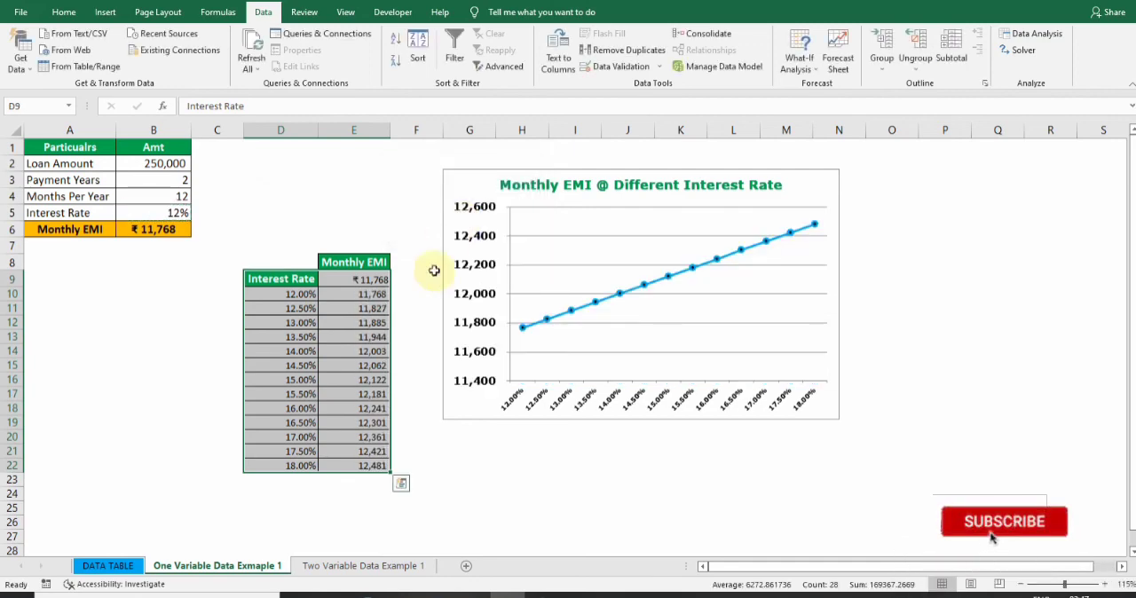
{"action": "left_click", "coordinate": [422, 318]}
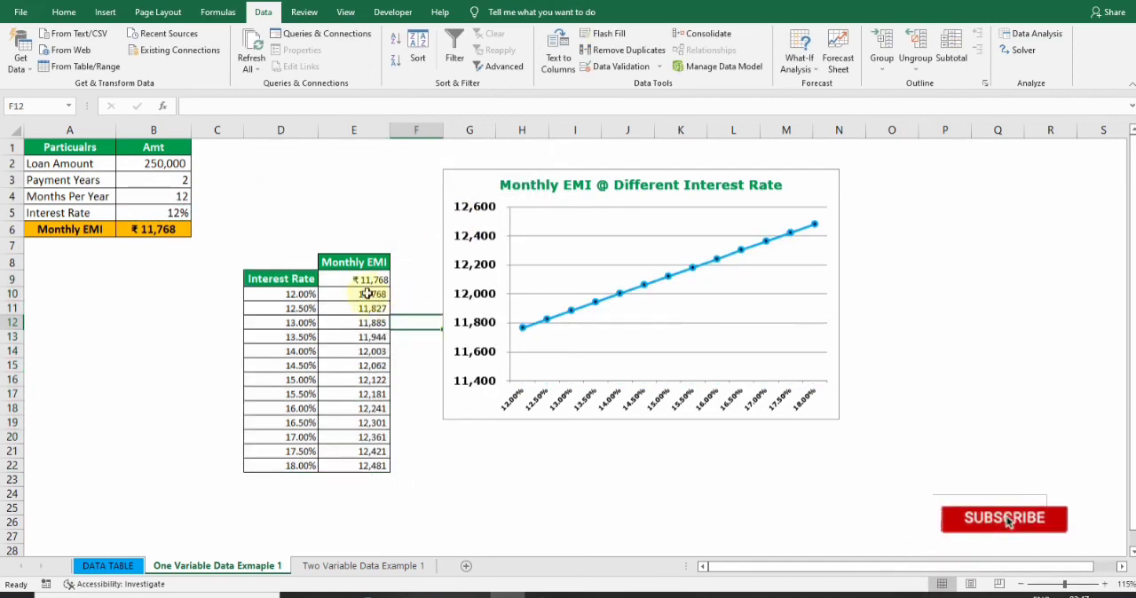